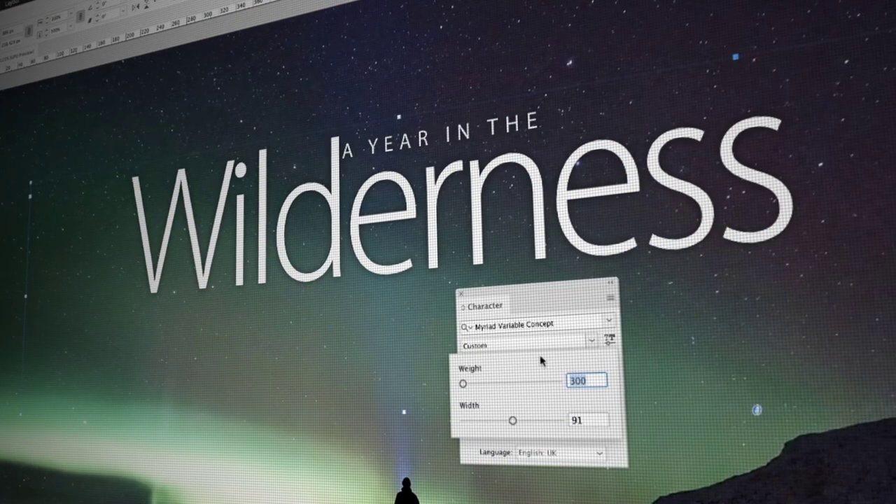
Select the 'A Year in the Wilderness' title frame over the aurora photo.
drag(463, 385, 505, 385)
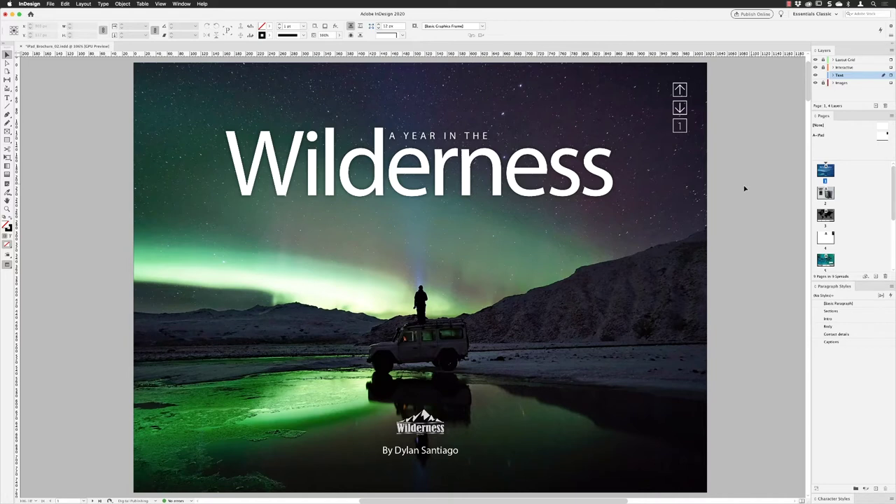
Select the title frame and switch to the Type tool, revealing Myriad Pro Regular at 170 pt.
click(309, 159)
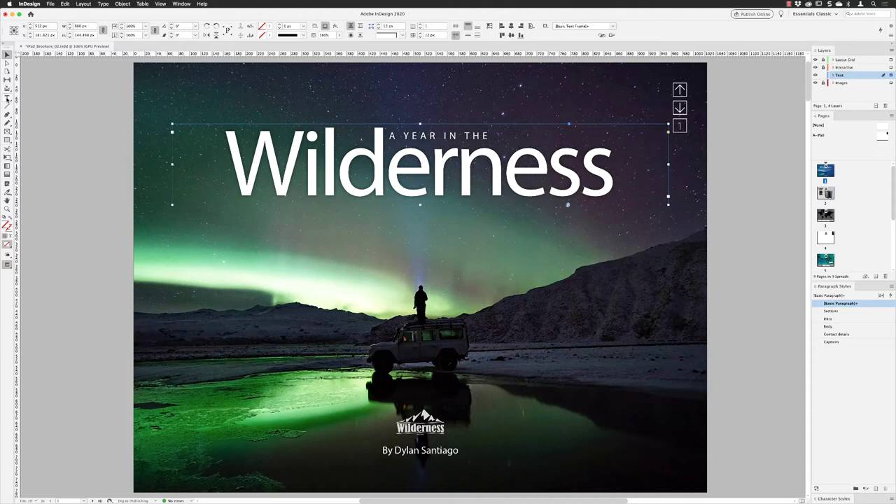
click(7, 99)
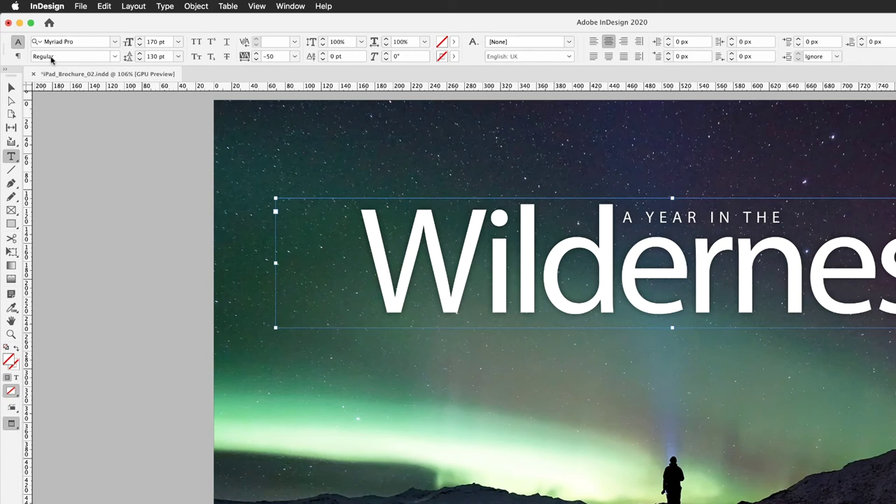
Apply Myriad Variable Concept Regular to the title from the Control panel font list.
click(115, 42)
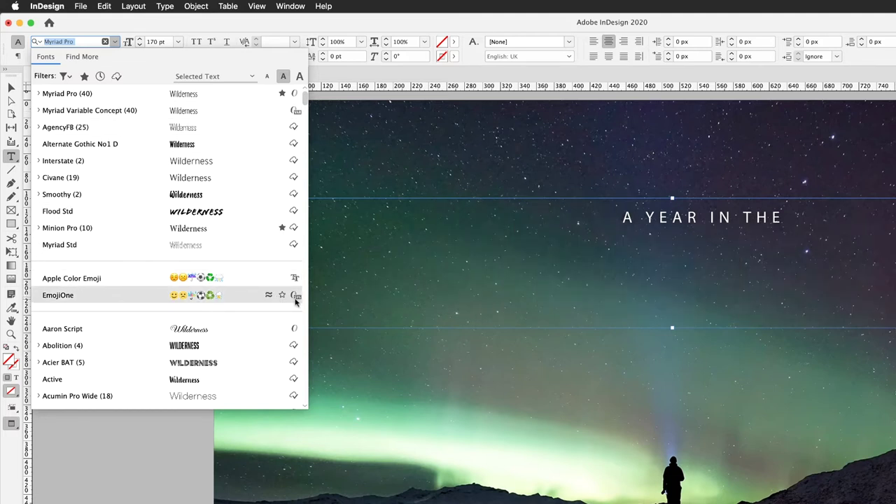
click(252, 112)
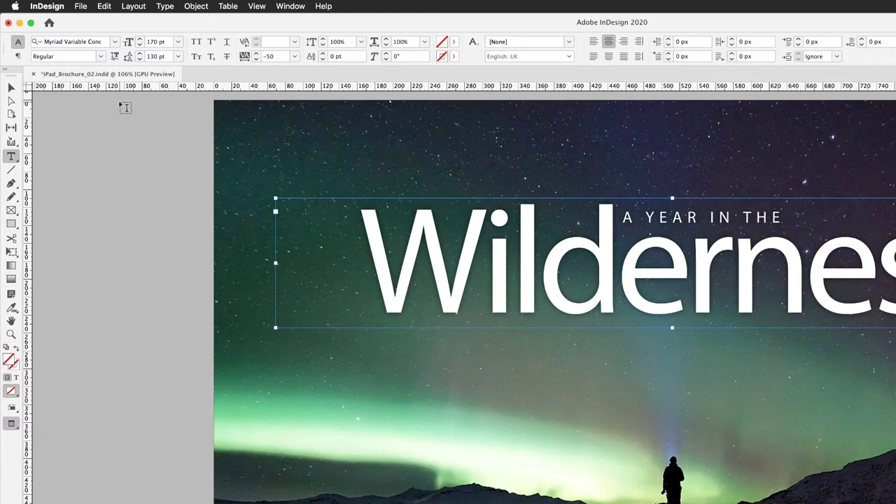
Check the Myriad styles, keep Regular, and show the Weight 400 / Width 100 sliders.
click(102, 57)
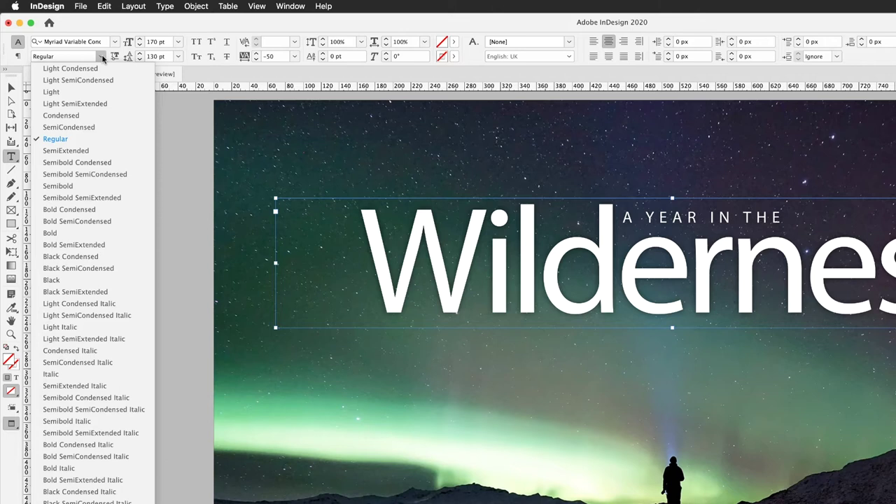
click(102, 56)
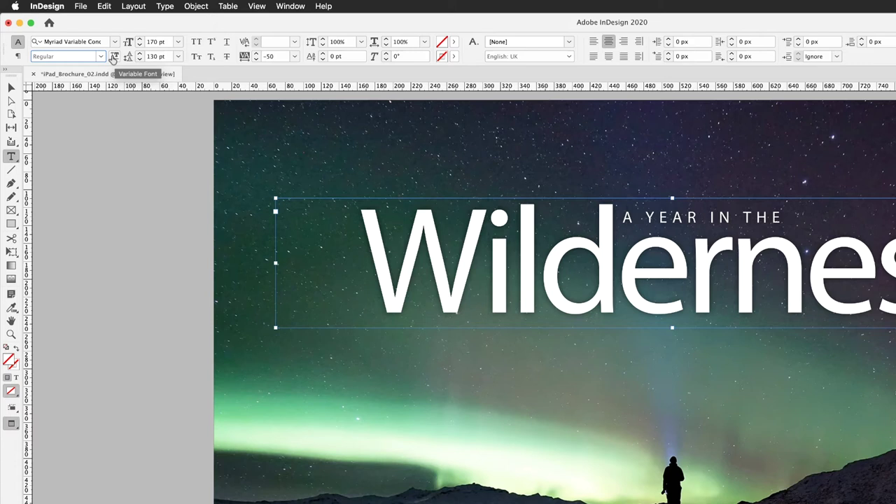
click(113, 58)
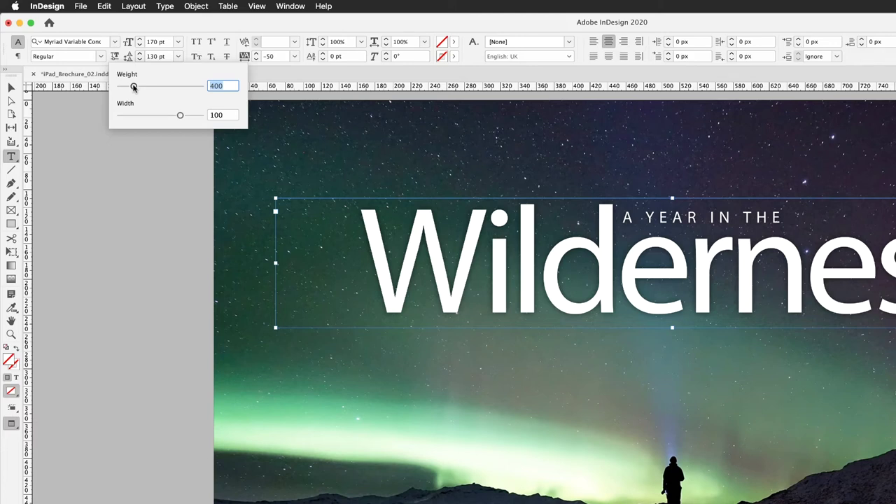
Drag the title's weight down to 300, then up to 900 (Black), leaving width at 100.
drag(134, 86, 117, 88)
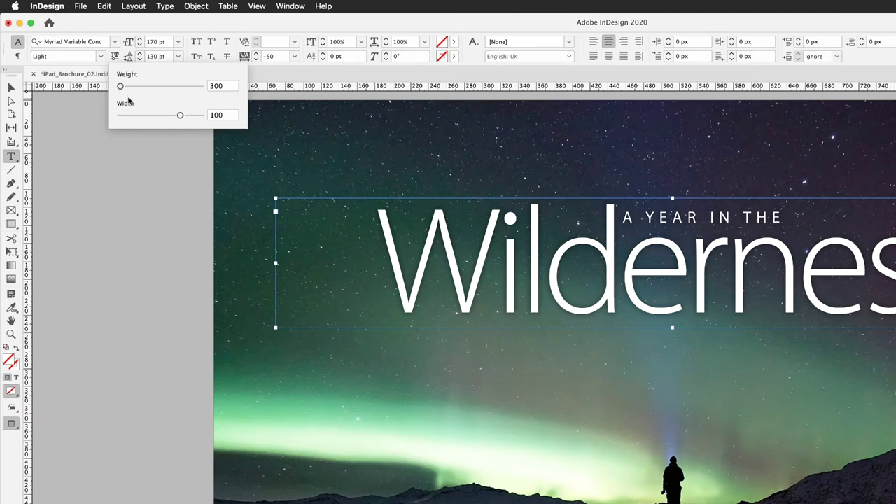
drag(121, 87, 180, 89)
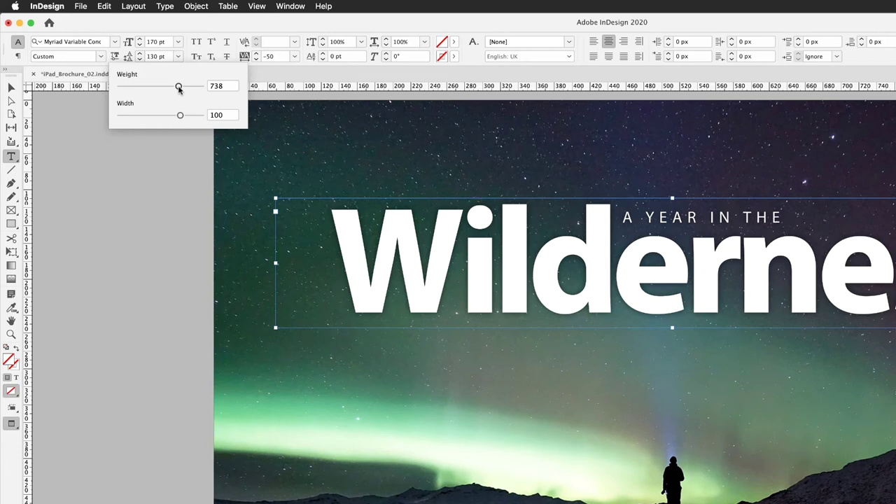
drag(179, 89, 219, 87)
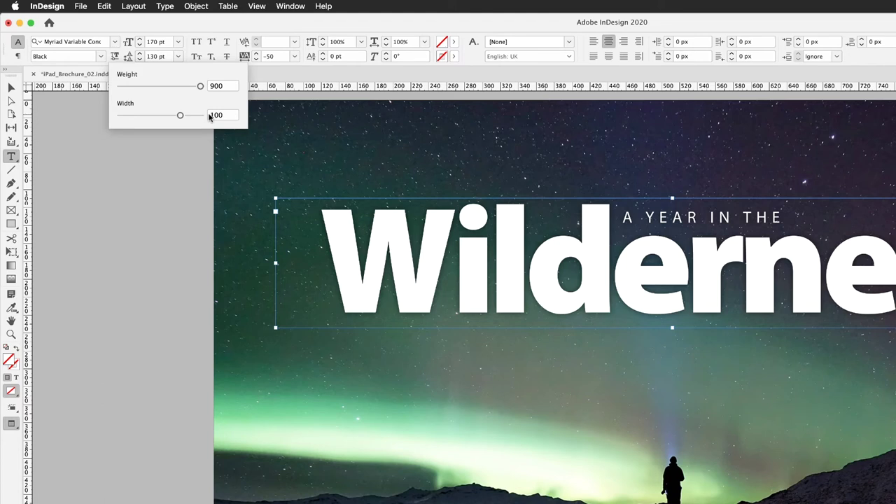
Try widths 110 and 70, then settle on weight 492 and width 96 for a Custom style.
drag(180, 116, 217, 119)
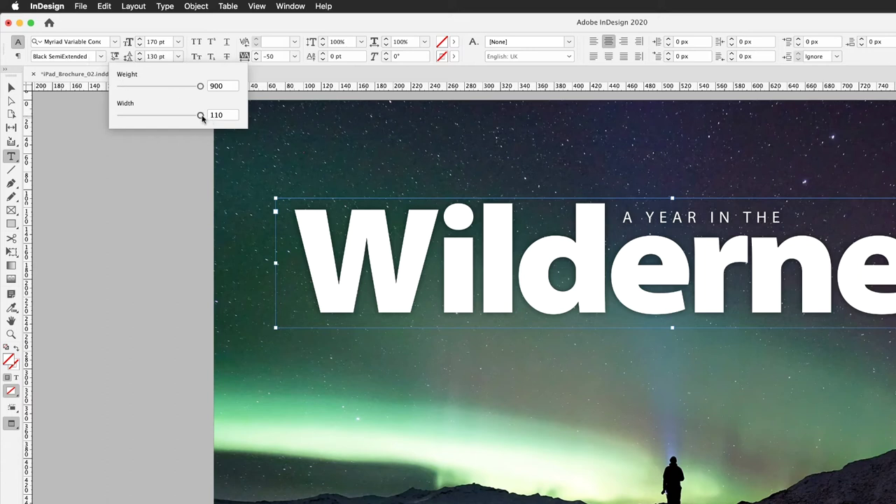
drag(200, 115, 191, 117)
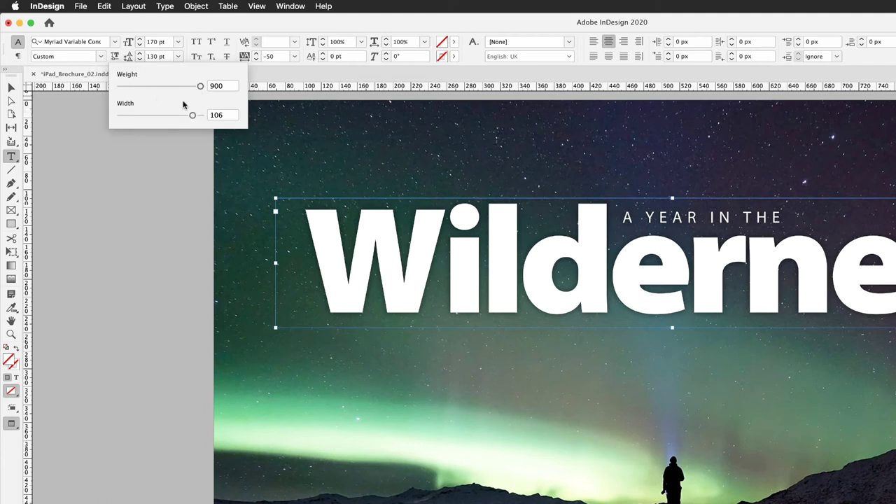
drag(192, 115, 120, 117)
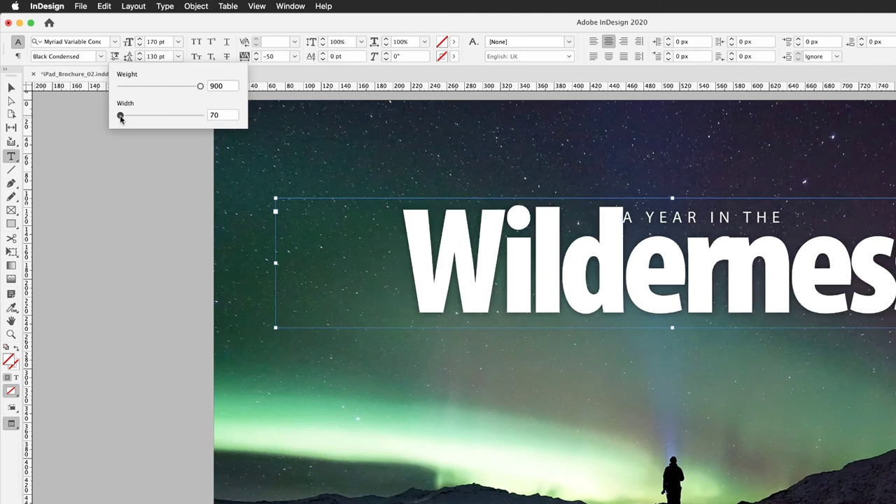
drag(200, 85, 146, 86)
drag(121, 116, 172, 116)
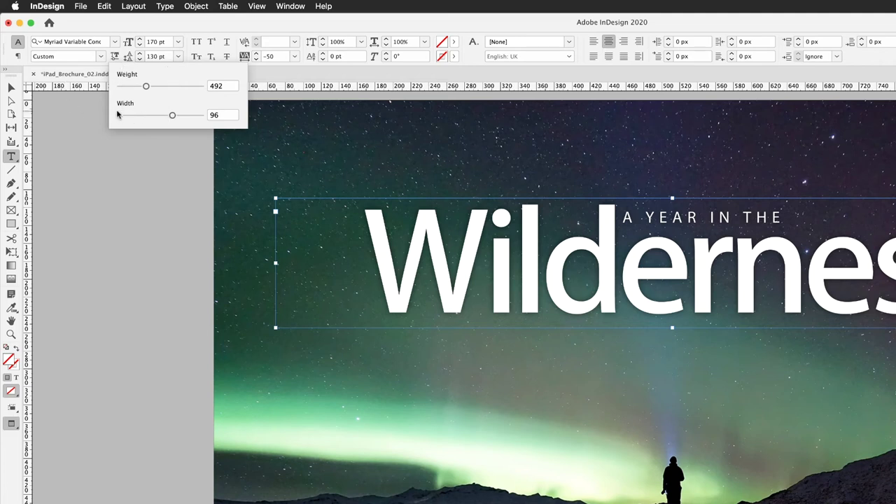
Apply Acumin Variable Concept Regular to the title and show its weight 400, width 100, slant 0.
key(Escape)
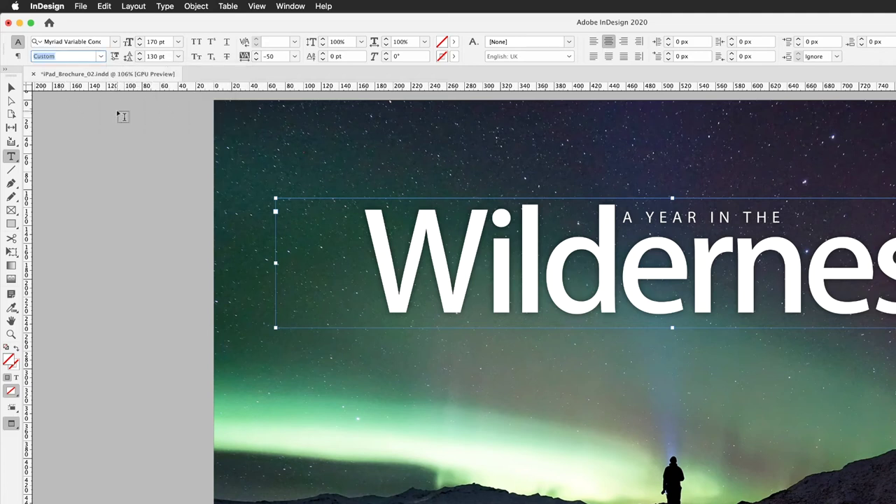
click(116, 42)
scroll(306, 102, down, 2)
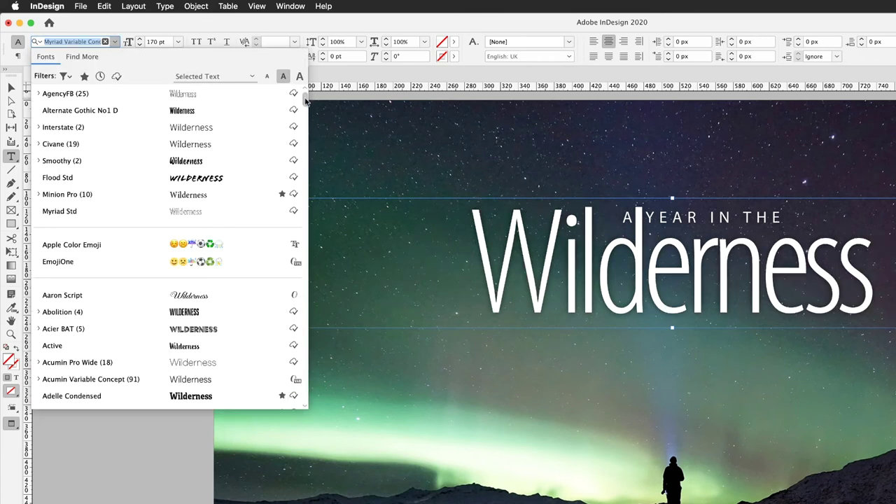
drag(306, 102, 306, 112)
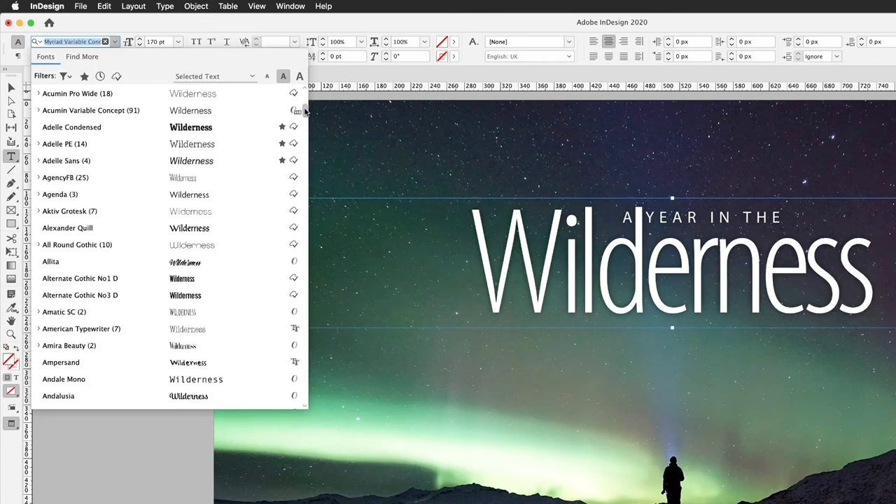
click(106, 111)
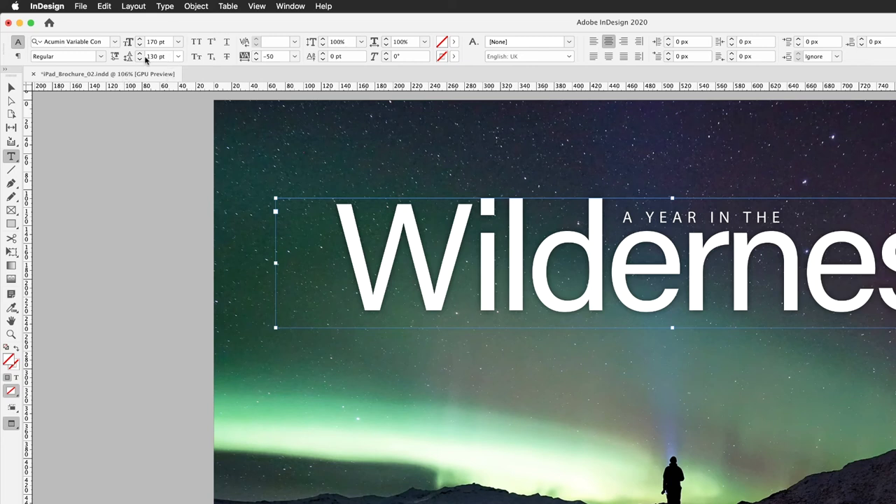
click(113, 60)
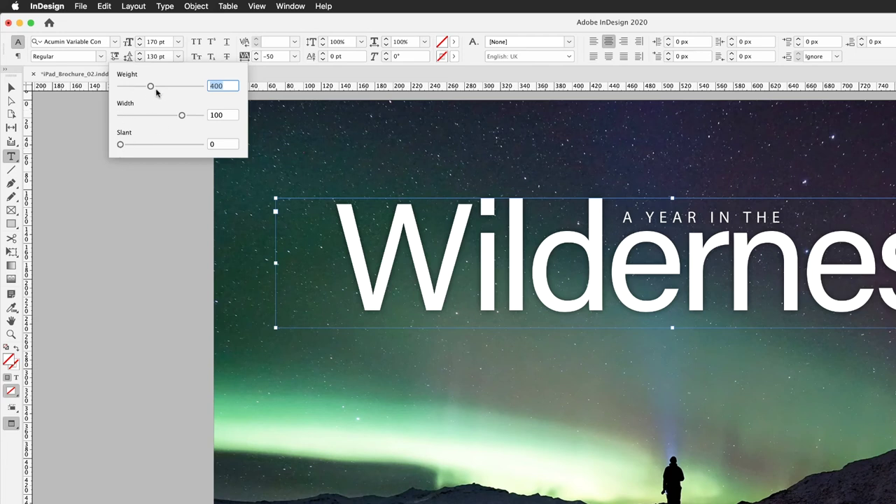
Set the Acumin title to weight 180, width 84 and slant 6.6.
drag(150, 86, 128, 88)
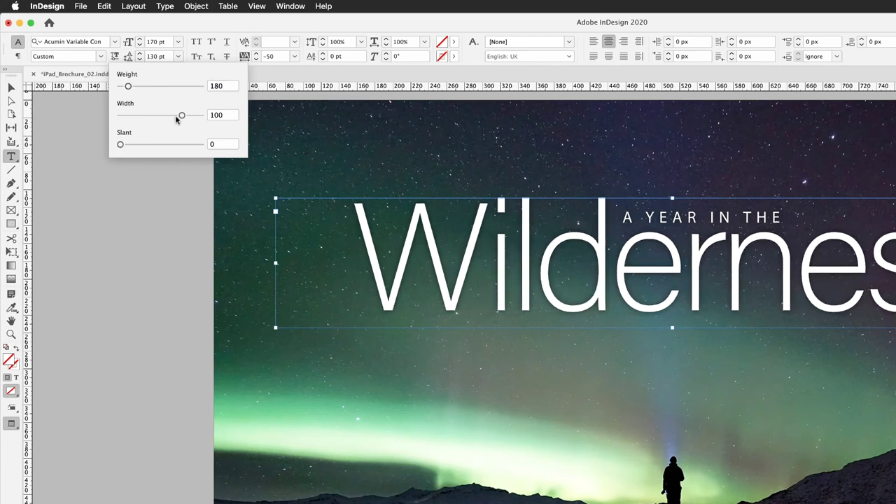
drag(181, 115, 162, 116)
drag(121, 144, 166, 145)
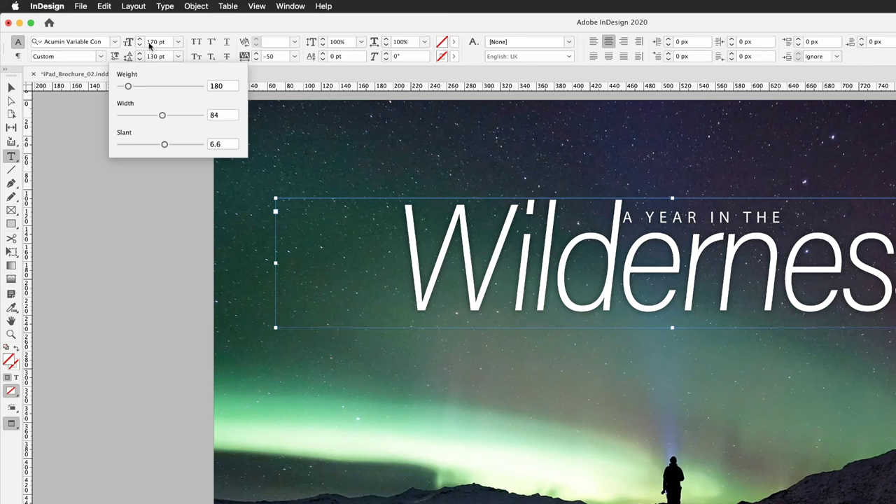
click(113, 42)
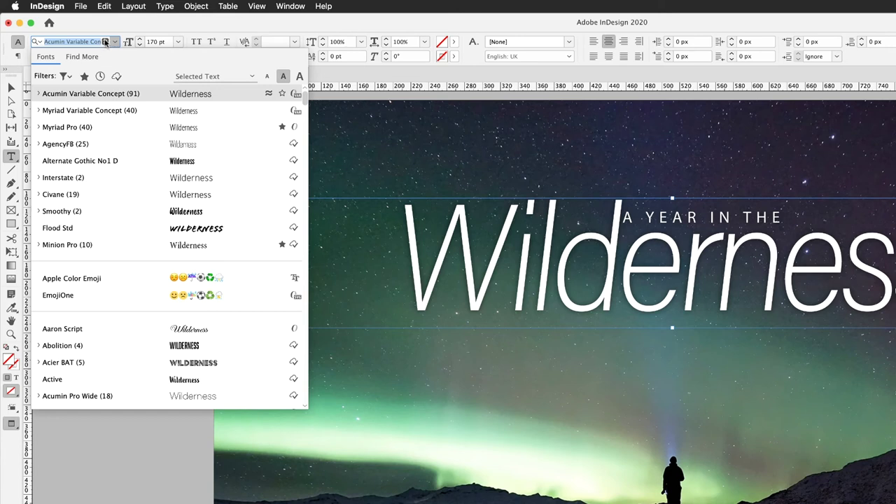
Filter the font list by 'variable' and scroll down to the Source Sans Variable family.
click(105, 42)
text(v)
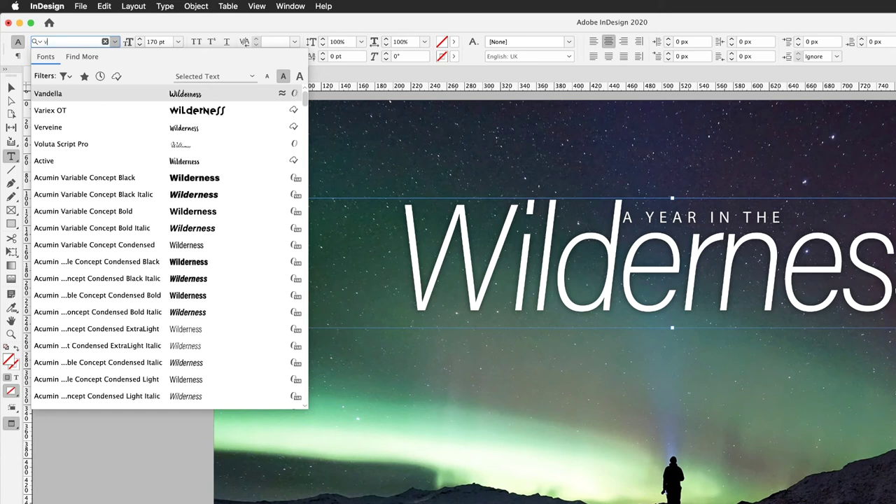
text(ariable)
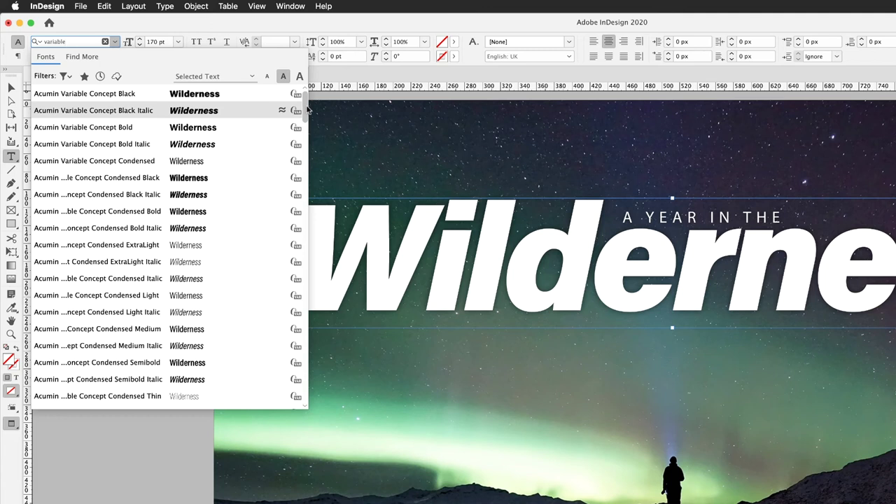
drag(307, 110, 297, 272)
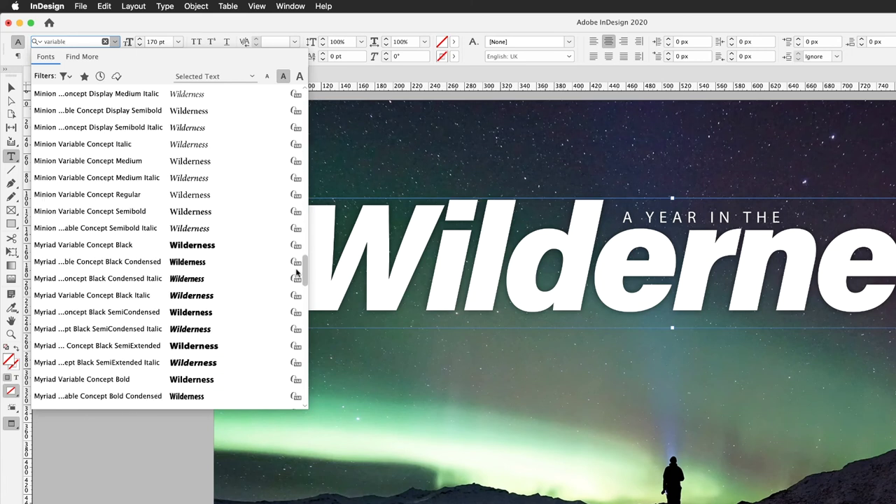
drag(297, 272, 301, 352)
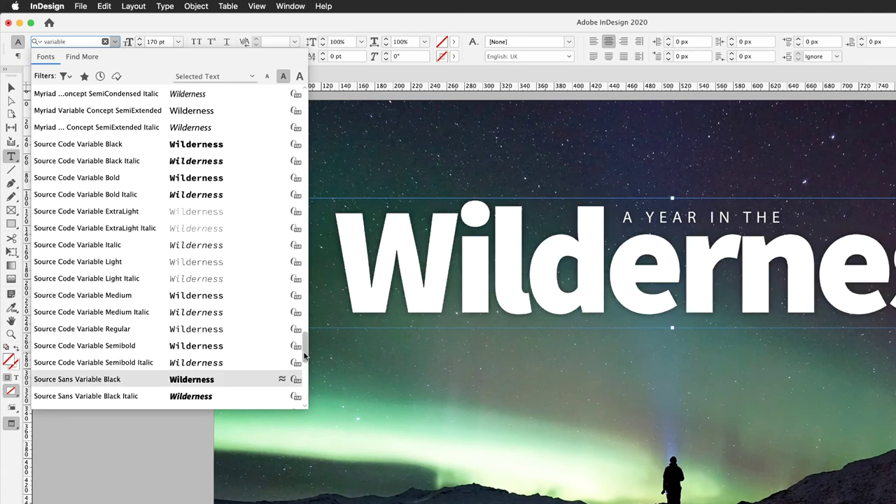
mouse_move(303, 357)
mouse_down()
mouse_move(304, 384)
mouse_move(303, 364)
mouse_up()
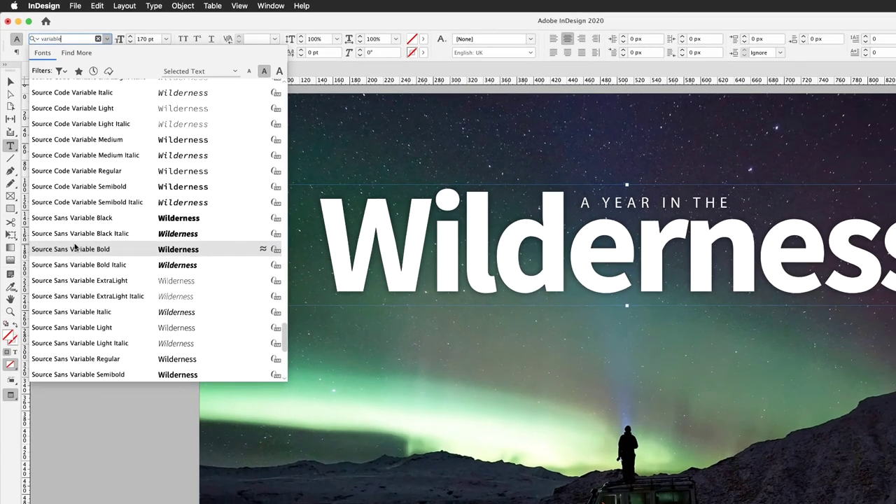
Apply Source Sans Variable Bold to the title, then deselect the frame with the Selection tool.
click(81, 267)
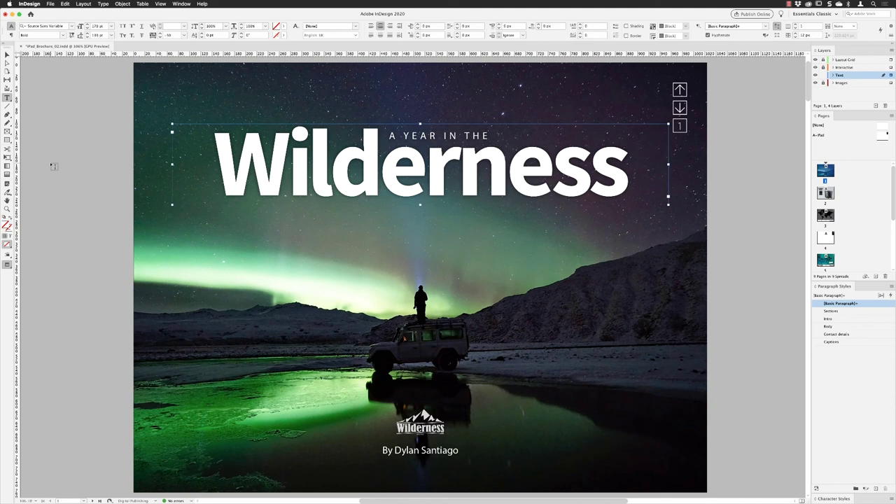
click(7, 54)
click(62, 82)
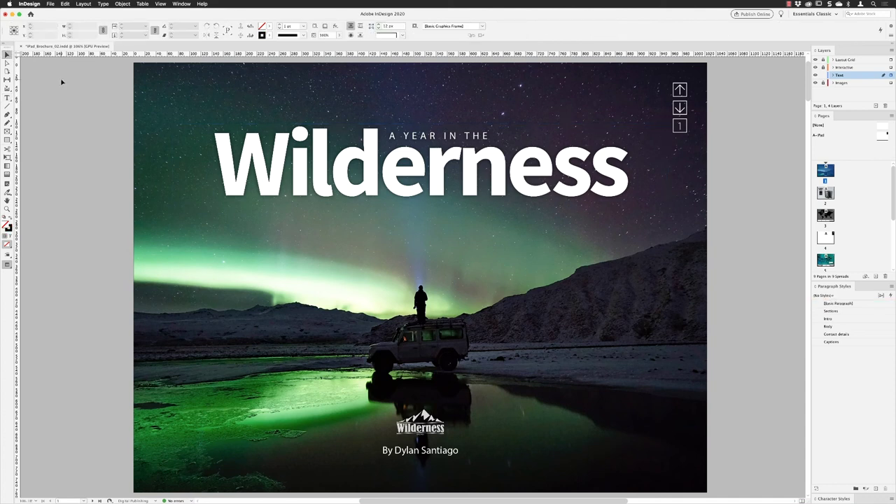